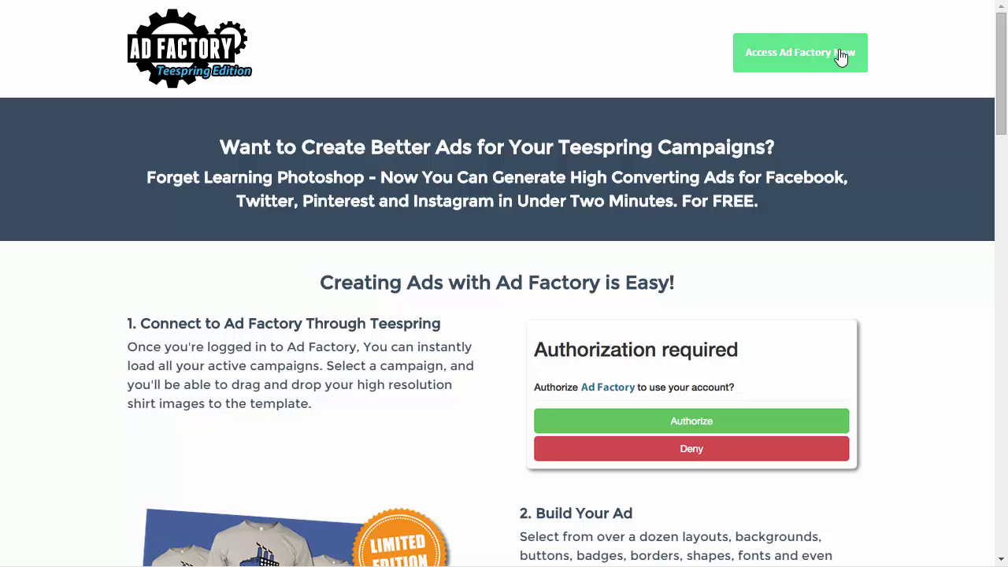
Launch the Ad Factory editor from the landing page's Access Ad Factory Now button.
{"action": "left_click", "coordinate": [794, 64]}
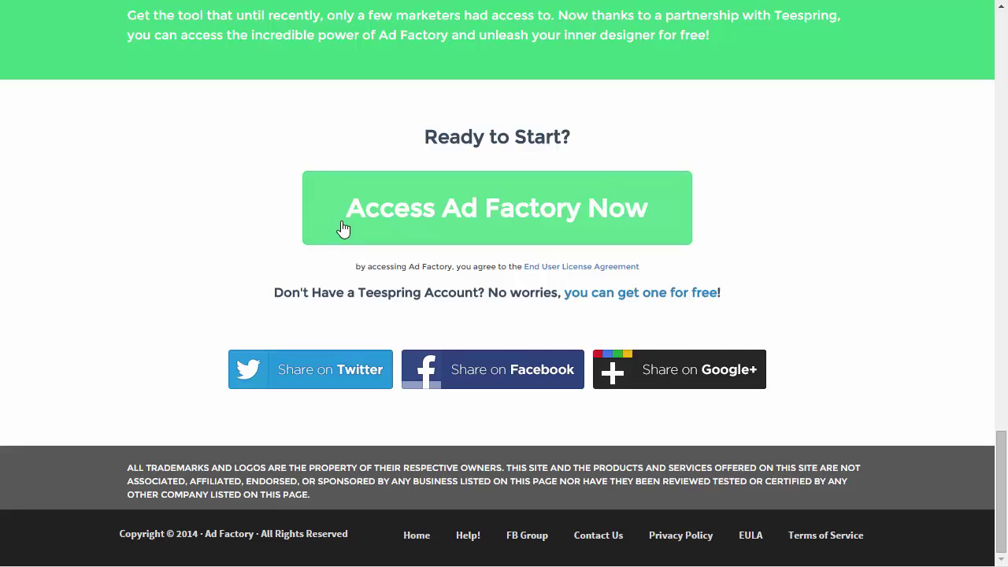
{"action": "left_click", "coordinate": [343, 228]}
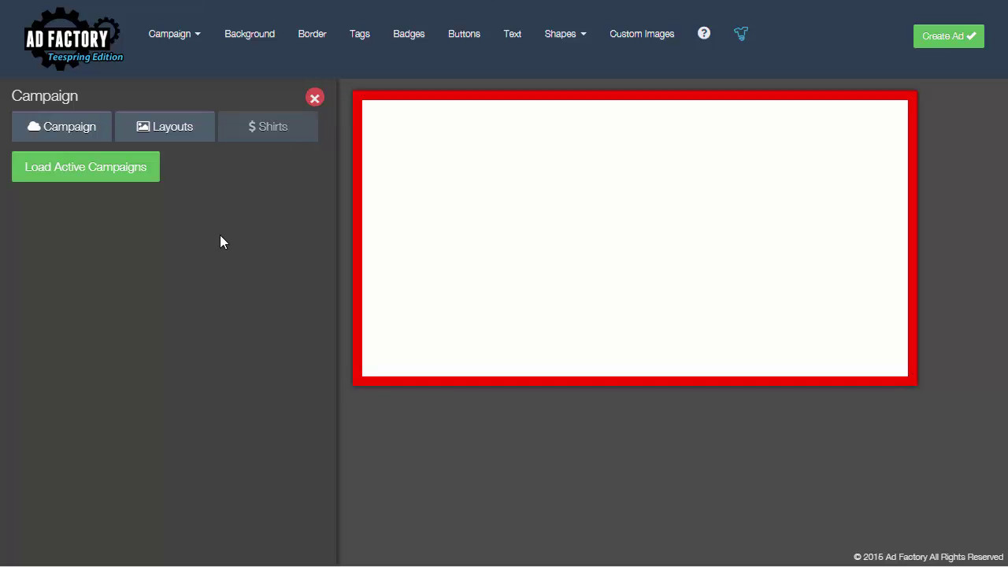
Load the account's active campaigns, try the Paste Campaign URL option, then select Zombies Are Coming.
{"action": "left_click", "coordinate": [61, 180]}
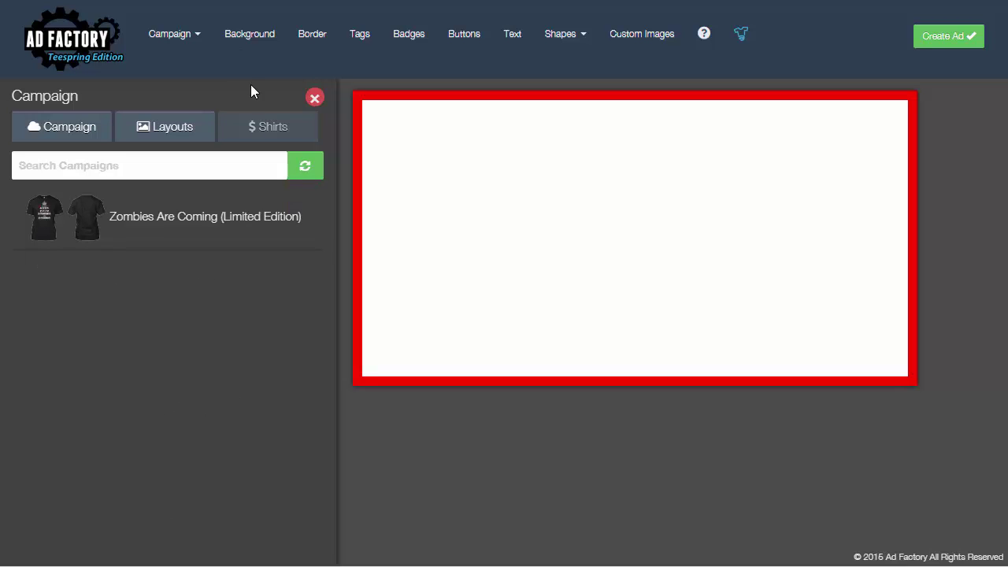
{"action": "left_click", "coordinate": [194, 35]}
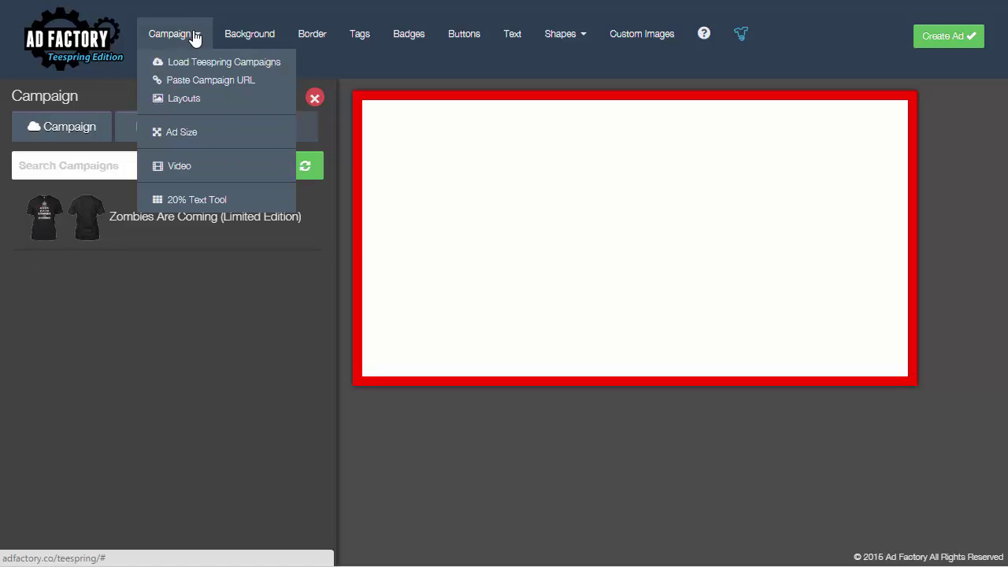
{"action": "left_click", "coordinate": [208, 80]}
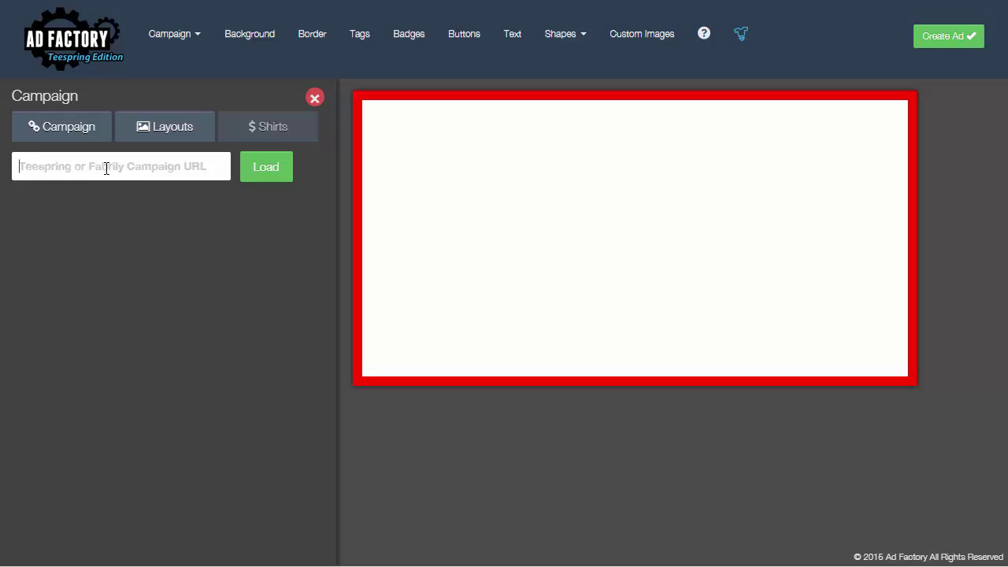
{"action": "left_click", "coordinate": [170, 40]}
{"action": "left_click", "coordinate": [250, 63]}
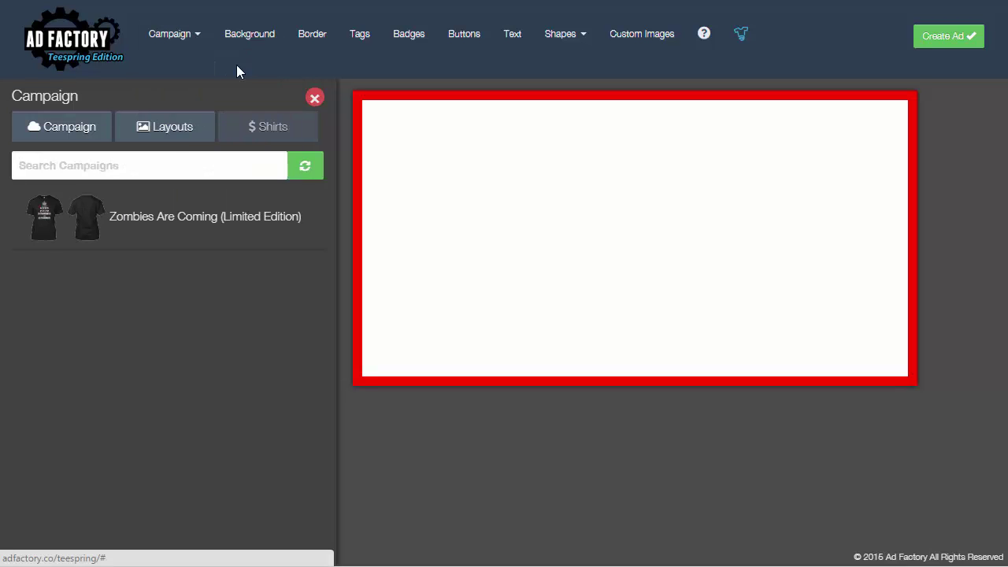
{"action": "left_click", "coordinate": [154, 224]}
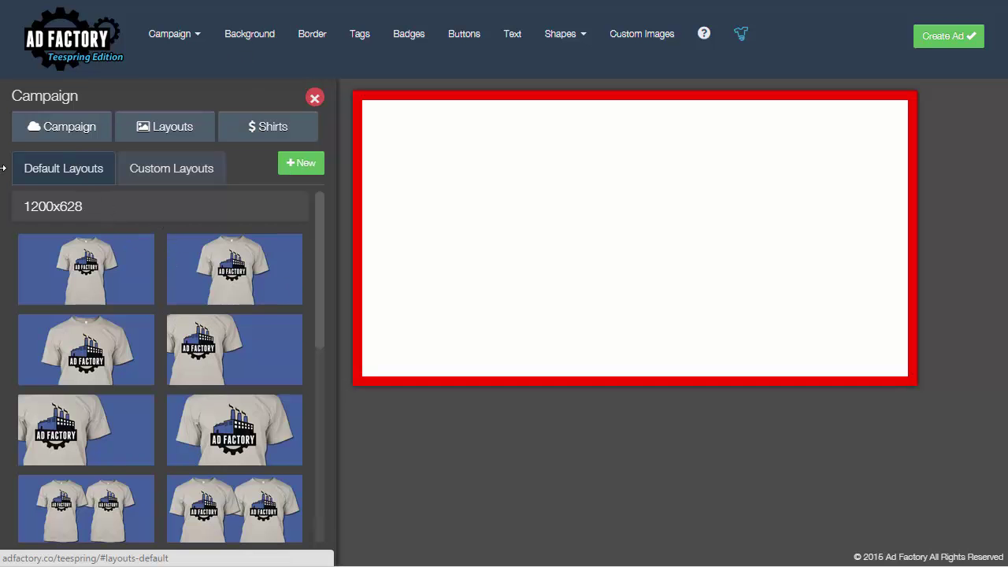
{"action": "left_click", "coordinate": [270, 126]}
{"action": "scroll", "coordinate": [134, 352], "scroll_direction": "down", "scroll_amount": 3}
{"action": "scroll", "coordinate": [135, 352], "scroll_direction": "down", "scroll_amount": 4}
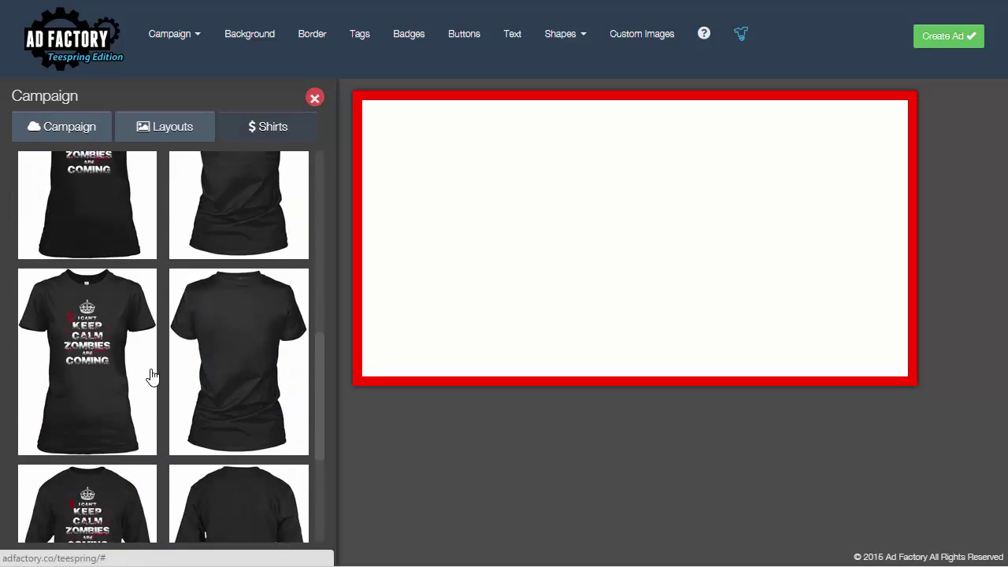
{"action": "scroll", "coordinate": [140, 367], "scroll_direction": "up", "scroll_amount": 4}
{"action": "left_click", "coordinate": [143, 130]}
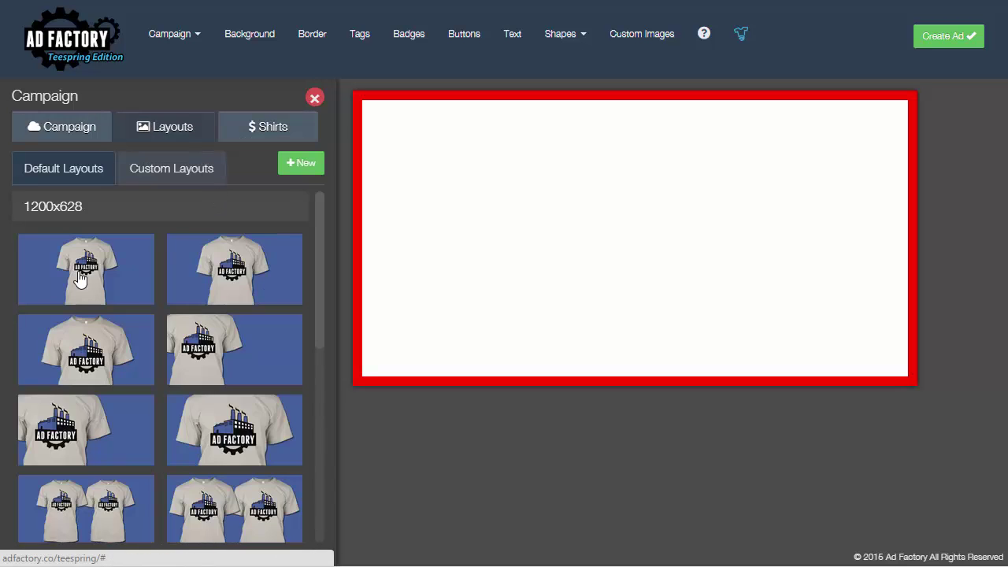
{"action": "scroll", "coordinate": [139, 365], "scroll_direction": "down", "scroll_amount": 5}
{"action": "scroll", "coordinate": [181, 324], "scroll_direction": "up", "scroll_amount": 5}
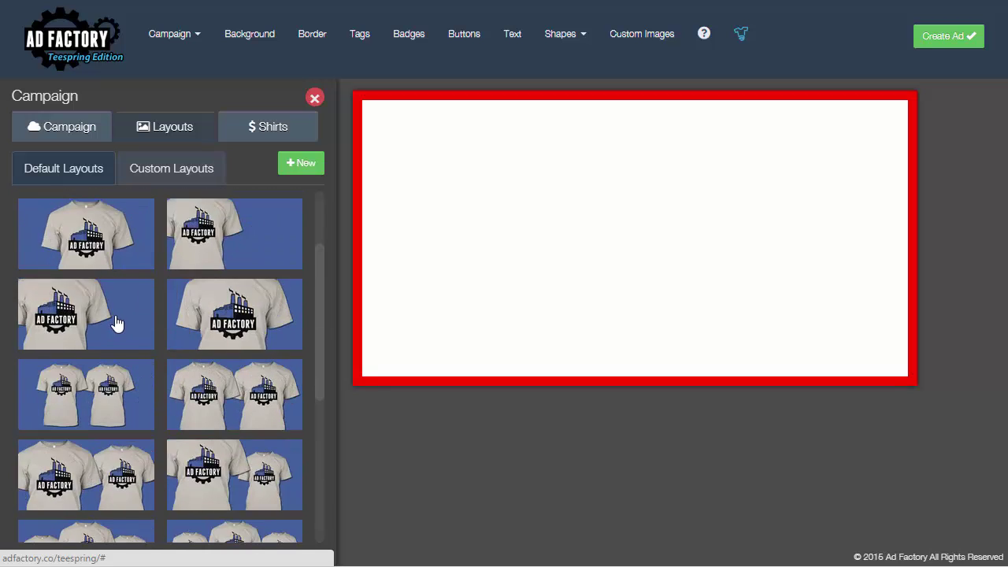
{"action": "left_click", "coordinate": [166, 179]}
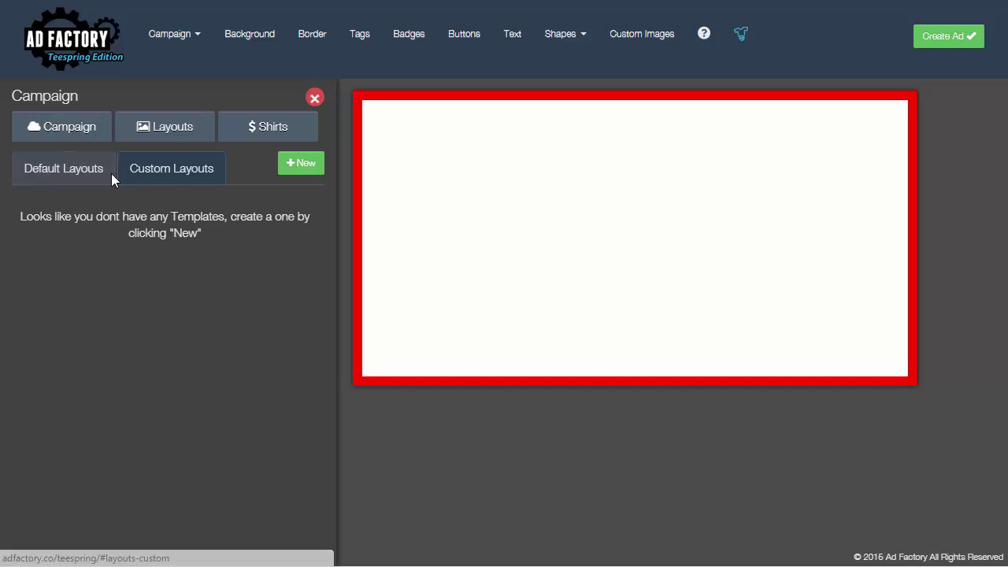
{"action": "left_click", "coordinate": [63, 172]}
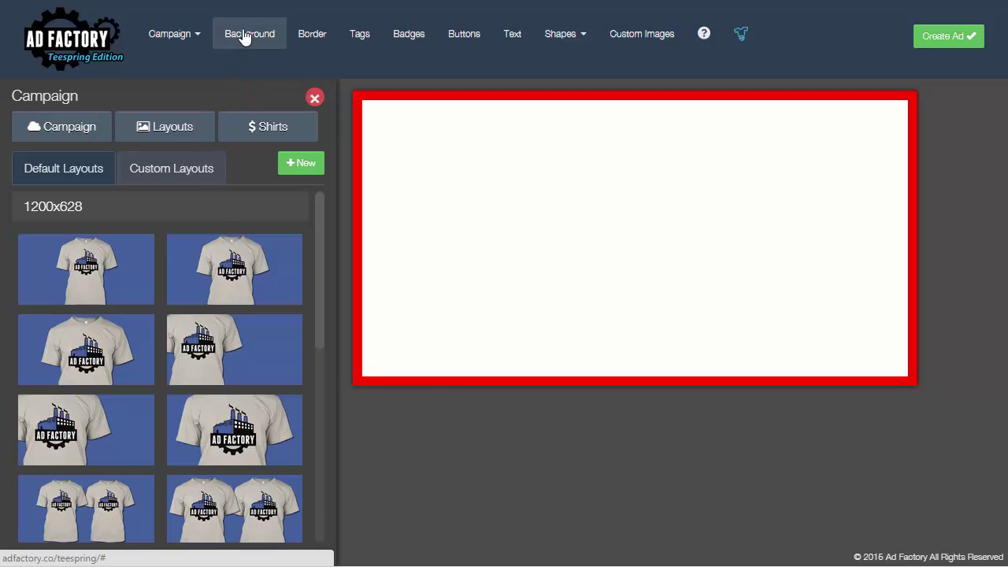
Place the front zombie shirt image on the ad and browse the background options.
{"action": "left_click", "coordinate": [283, 126]}
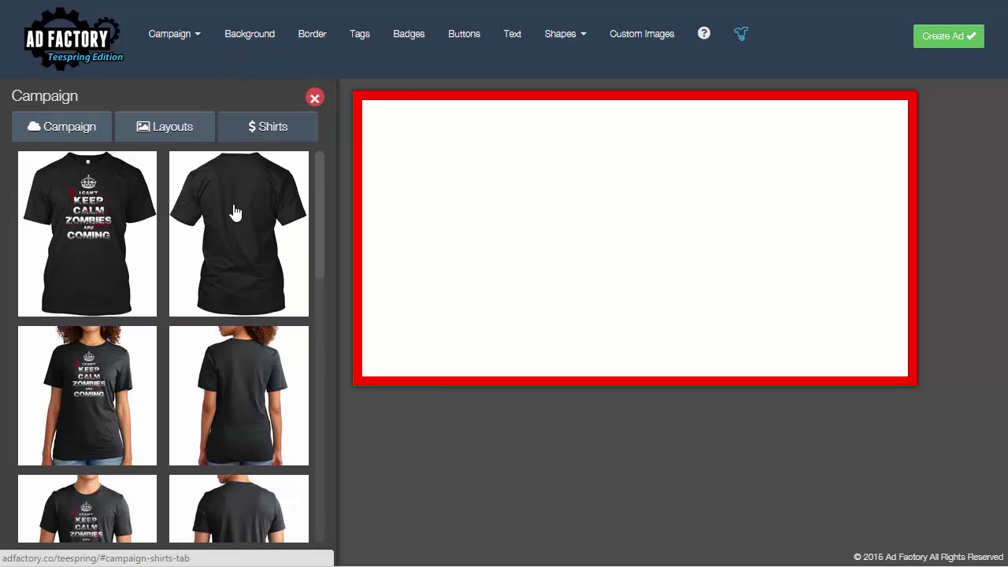
{"action": "left_click", "coordinate": [100, 204]}
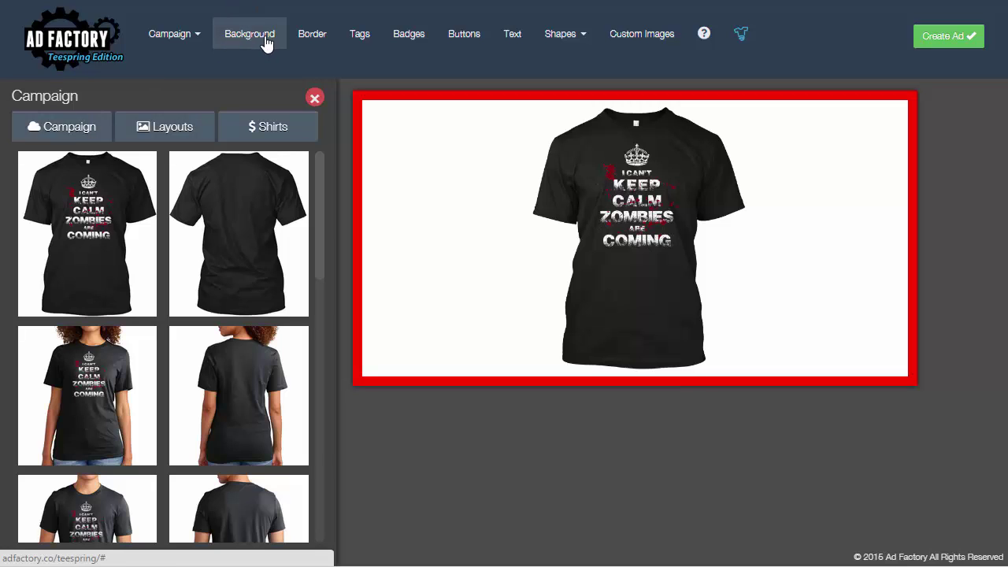
{"action": "left_click", "coordinate": [246, 44]}
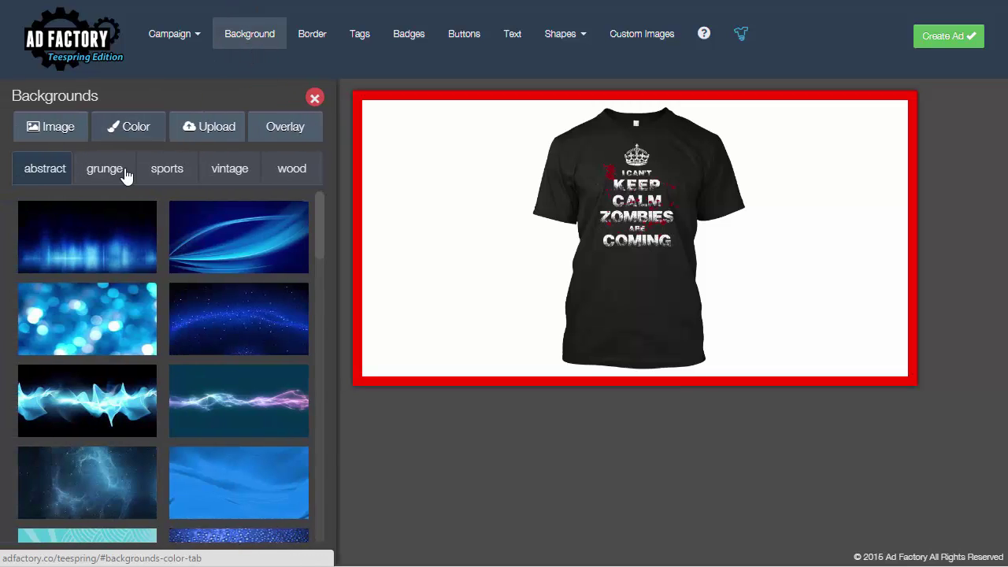
{"action": "left_click", "coordinate": [118, 129]}
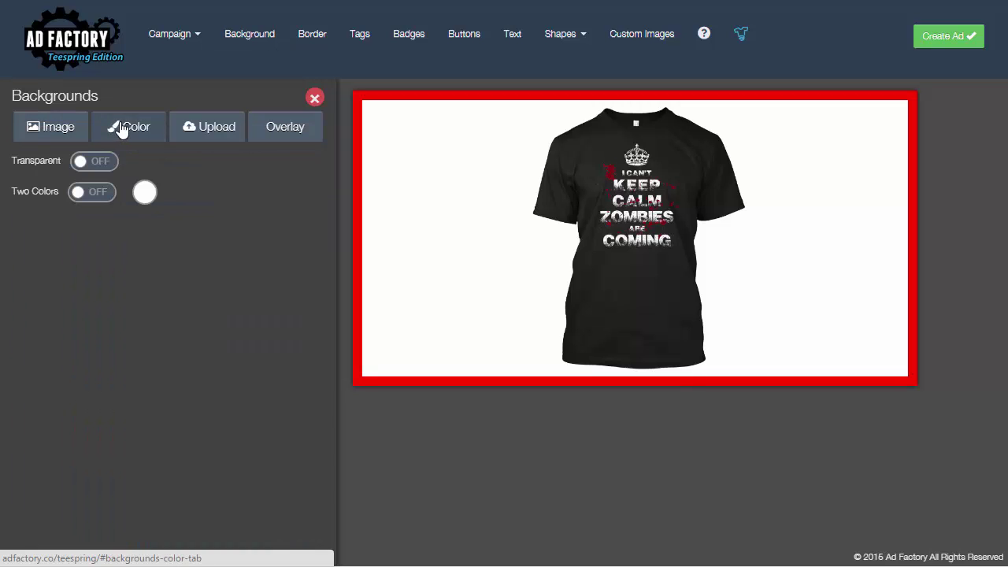
{"action": "left_click", "coordinate": [207, 133]}
{"action": "left_click", "coordinate": [267, 132]}
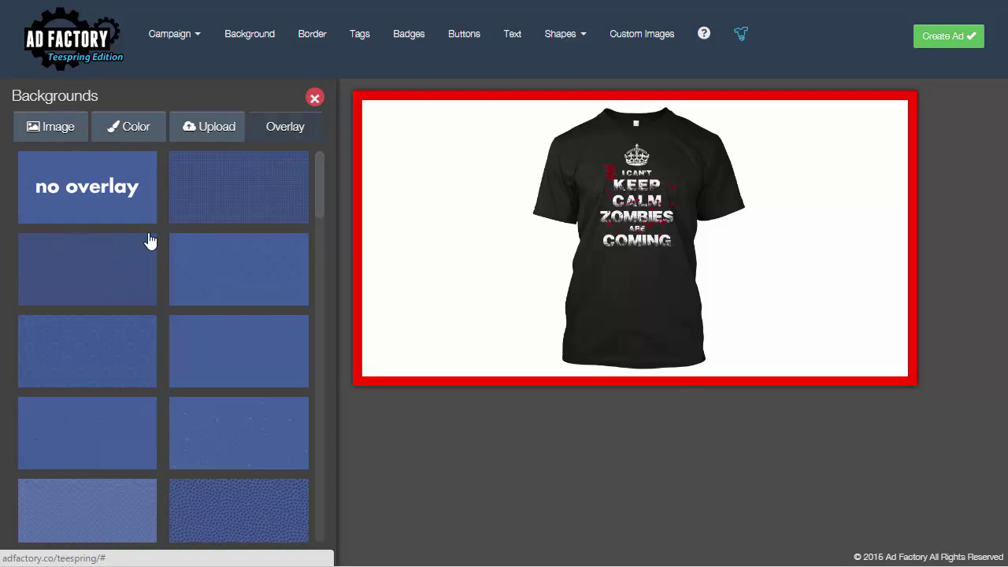
{"action": "left_click", "coordinate": [57, 134]}
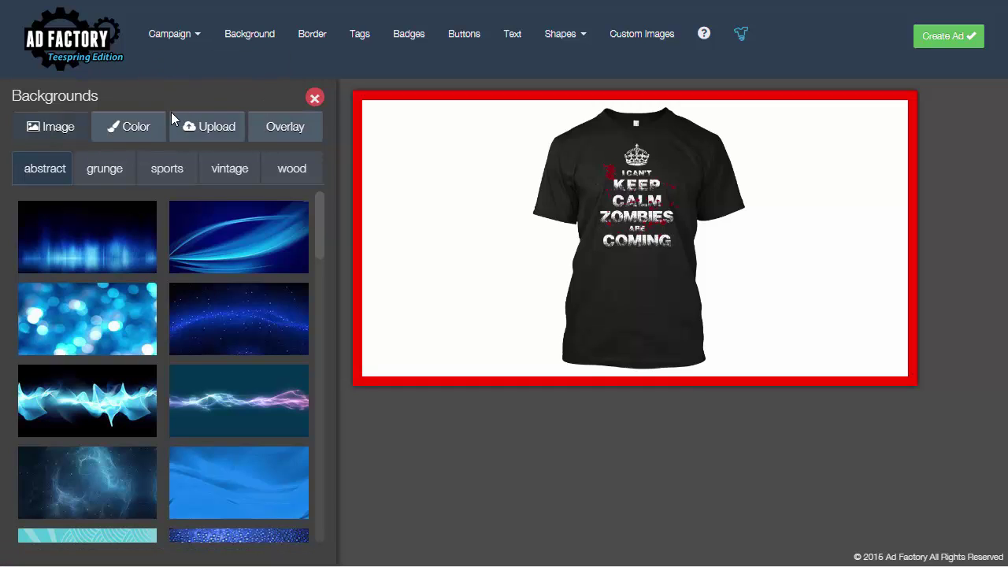
Set a solid red border of width 20 around the ad.
{"action": "left_click", "coordinate": [309, 44]}
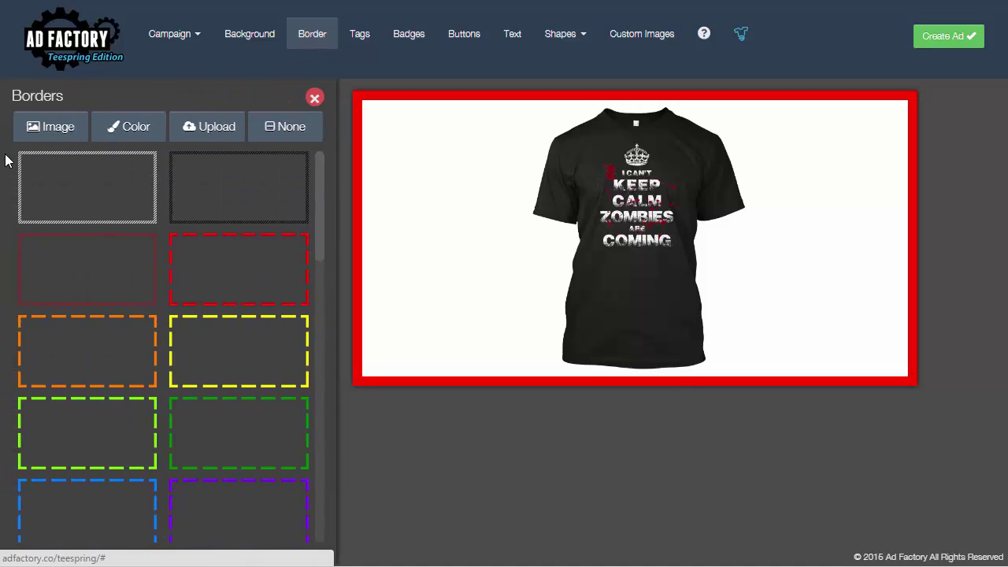
{"action": "left_click", "coordinate": [117, 130]}
{"action": "left_click", "coordinate": [232, 138]}
{"action": "left_click", "coordinate": [285, 128]}
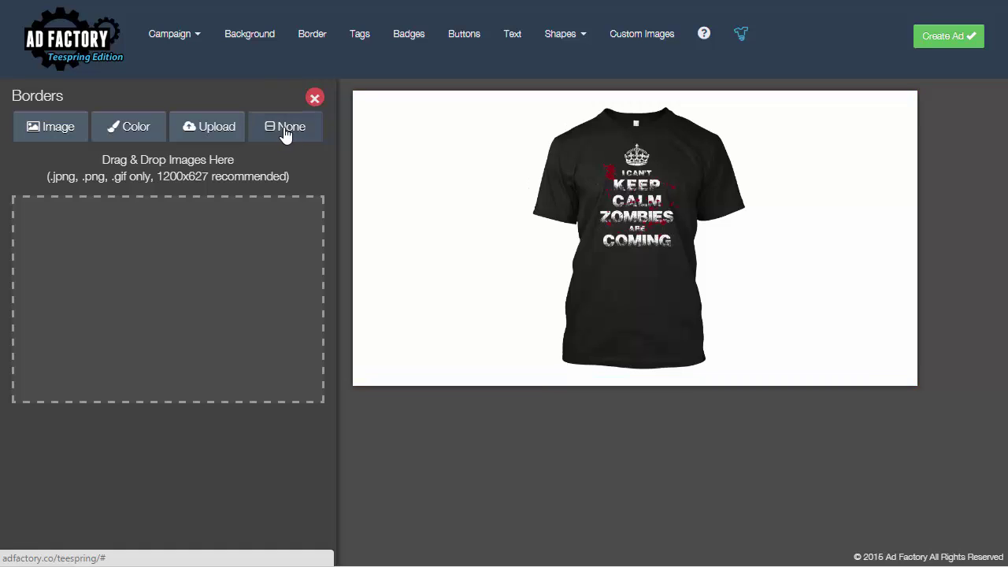
{"action": "left_click", "coordinate": [118, 131]}
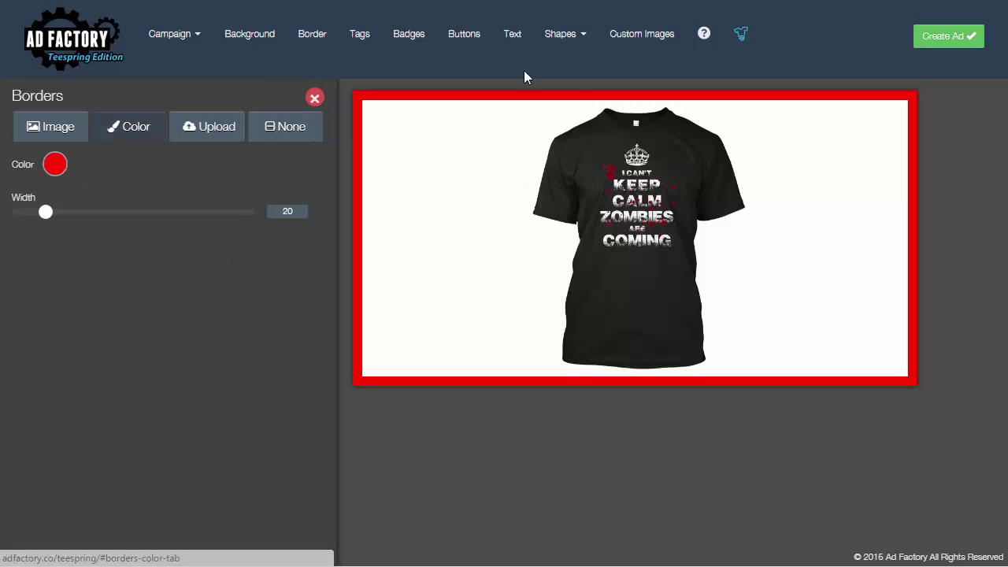
Add a white $19.99 price tag at upper left with an orange Limited Edition badge below it.
{"action": "left_click", "coordinate": [354, 40]}
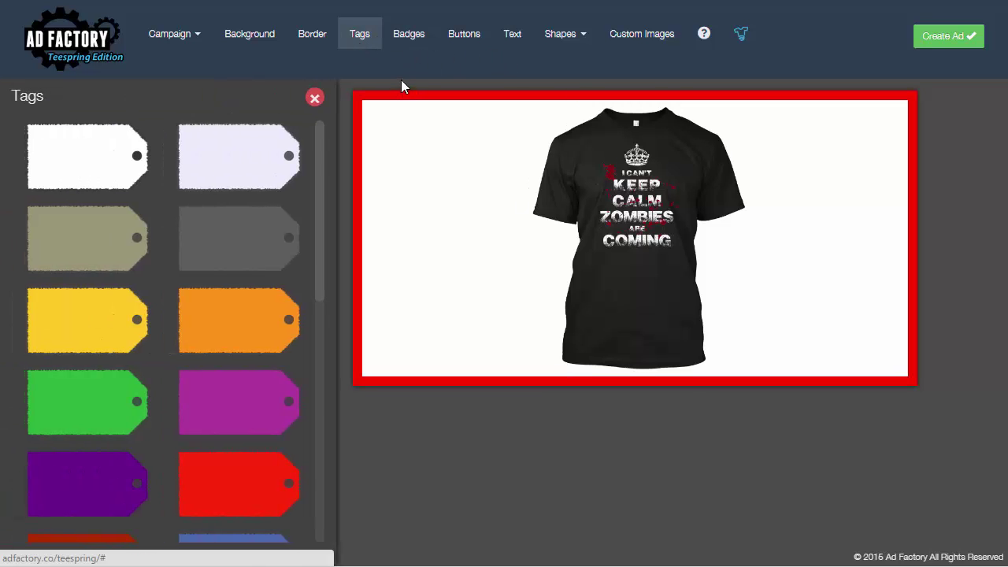
{"action": "left_click", "coordinate": [131, 169]}
{"action": "left_click_drag", "start_coordinate": [670, 257], "coordinate": [501, 181]}
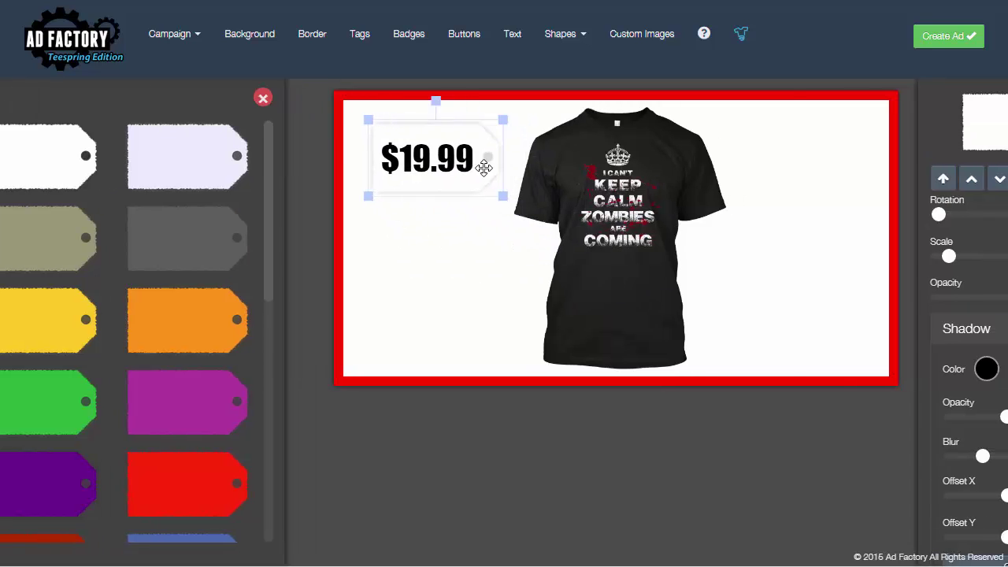
{"action": "scroll", "coordinate": [861, 335], "scroll_direction": "down", "scroll_amount": 7}
{"action": "scroll", "coordinate": [872, 240], "scroll_direction": "up", "scroll_amount": 7}
{"action": "left_click", "coordinate": [408, 36]}
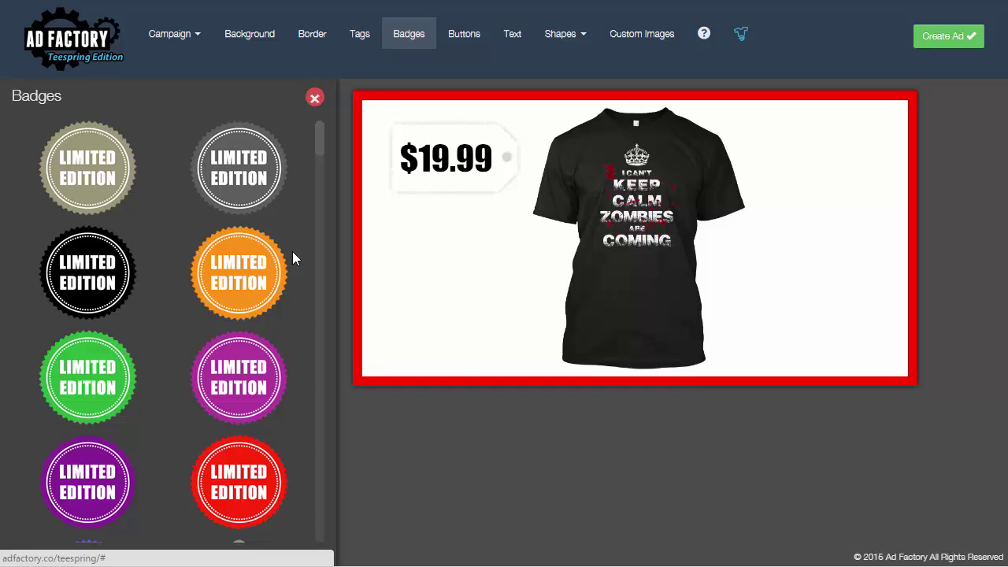
{"action": "left_click", "coordinate": [208, 280]}
{"action": "left_click_drag", "start_coordinate": [596, 224], "coordinate": [458, 257]}
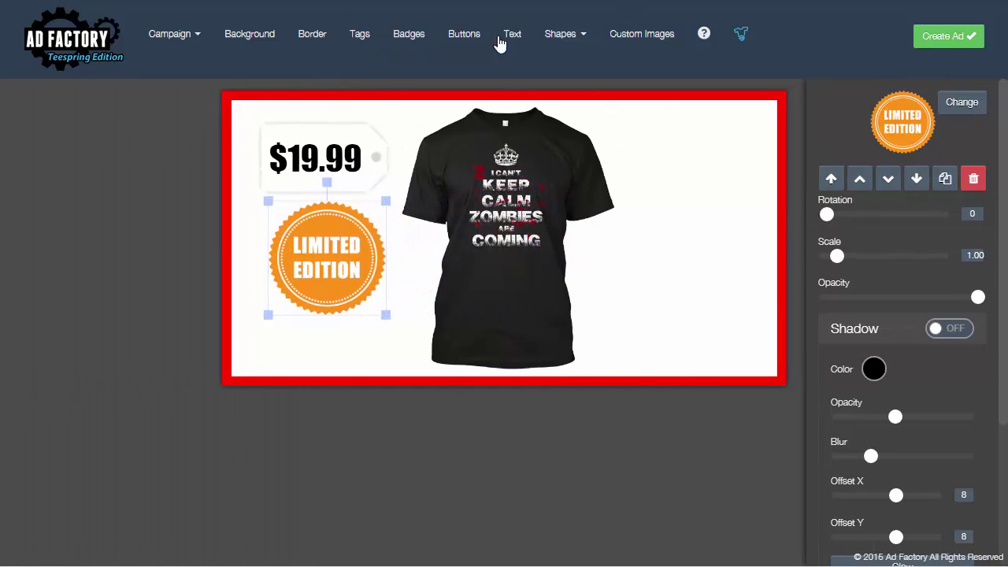
Add a tan Buy Now button at lower right and a Text element at top right.
{"action": "left_click", "coordinate": [467, 38]}
{"action": "left_click", "coordinate": [233, 341]}
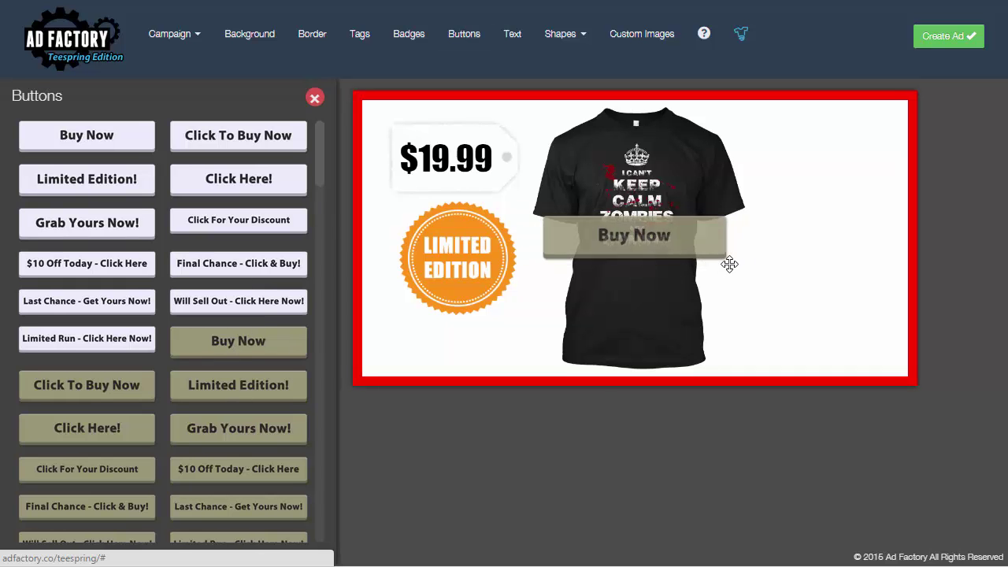
{"action": "left_click_drag", "start_coordinate": [646, 232], "coordinate": [780, 329]}
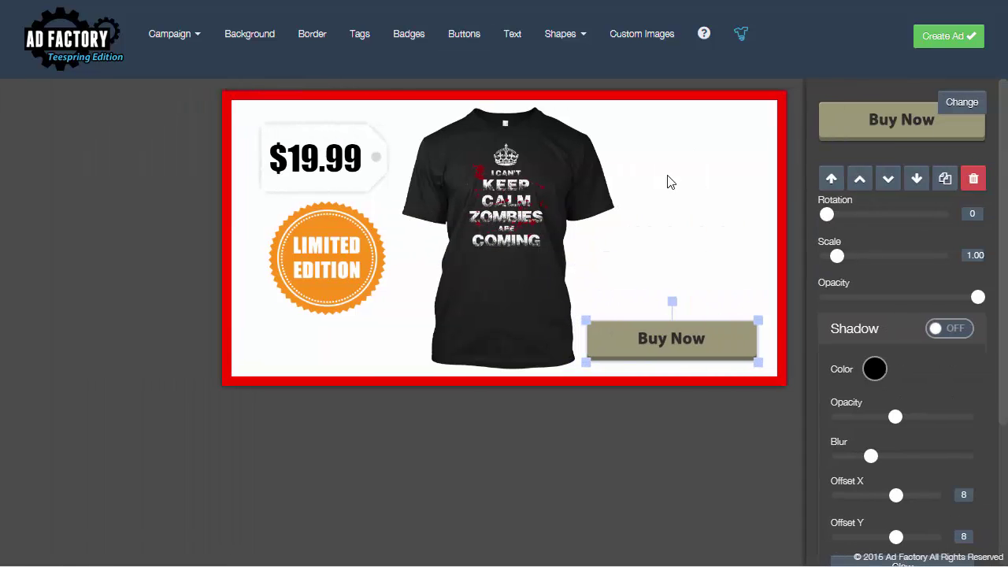
{"action": "left_click", "coordinate": [512, 34]}
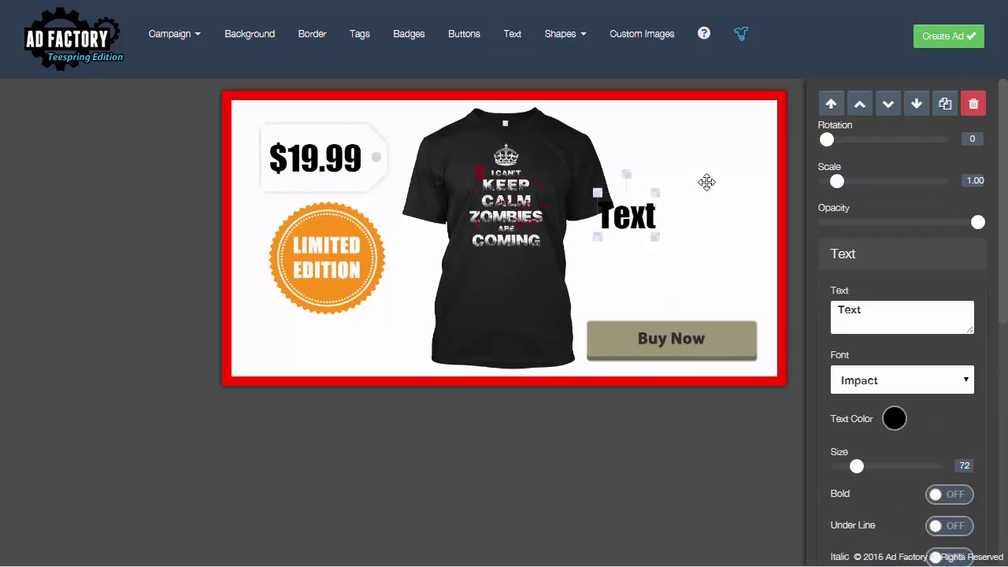
{"action": "left_click_drag", "start_coordinate": [595, 221], "coordinate": [682, 136]}
{"action": "left_click", "coordinate": [563, 36]}
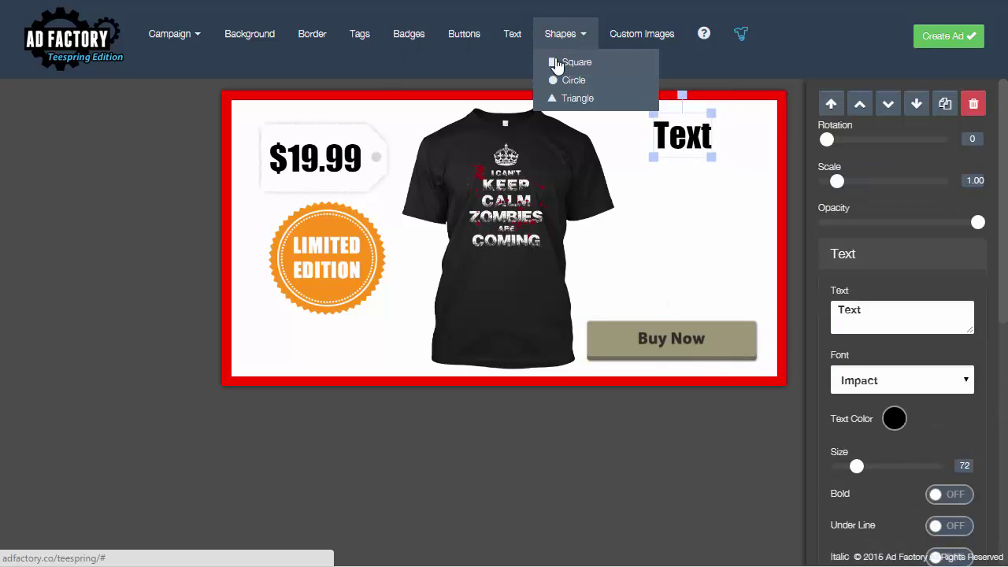
Add a blue square right of the shirt, a circle, and a triangle at the shirt's lower left.
{"action": "left_click", "coordinate": [562, 63]}
{"action": "left_click_drag", "start_coordinate": [510, 224], "coordinate": [674, 205]}
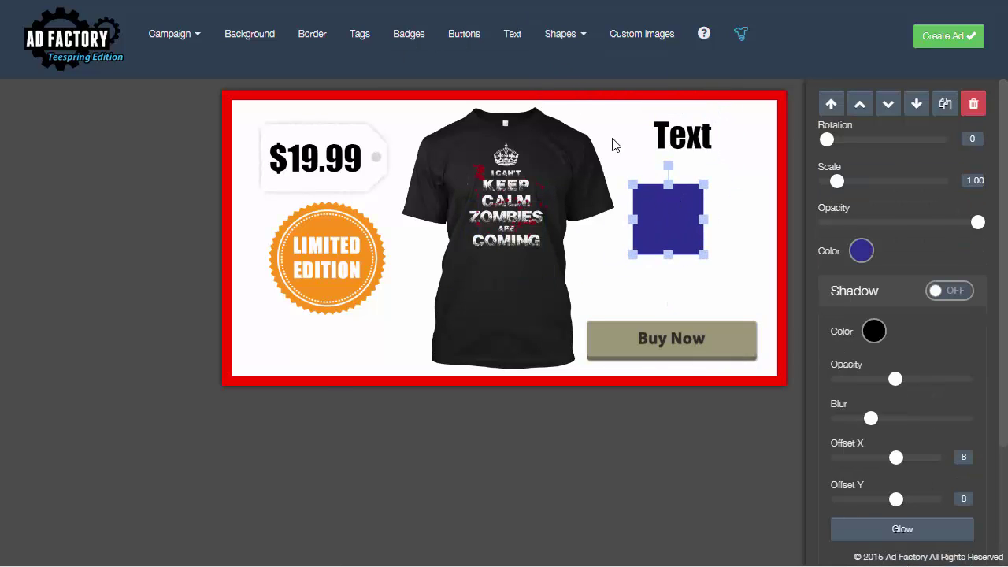
{"action": "left_click", "coordinate": [566, 37]}
{"action": "left_click", "coordinate": [575, 78]}
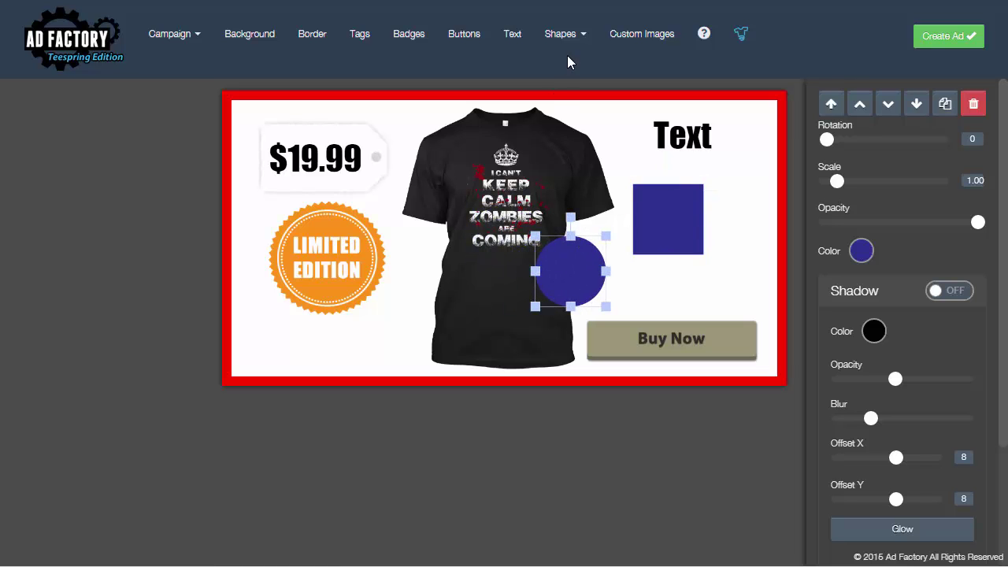
{"action": "left_click", "coordinate": [564, 35]}
{"action": "left_click", "coordinate": [565, 99]}
{"action": "left_click_drag", "start_coordinate": [492, 285], "coordinate": [433, 302]}
Reshape the square into a rectangle beside the shirt, under the Text element.
{"action": "left_click", "coordinate": [645, 39]}
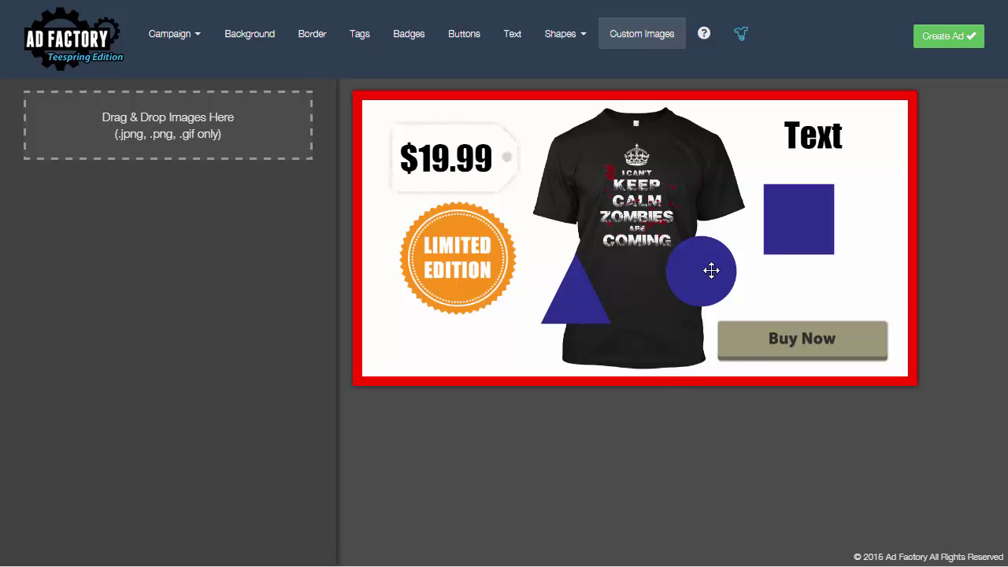
{"action": "left_click", "coordinate": [804, 228]}
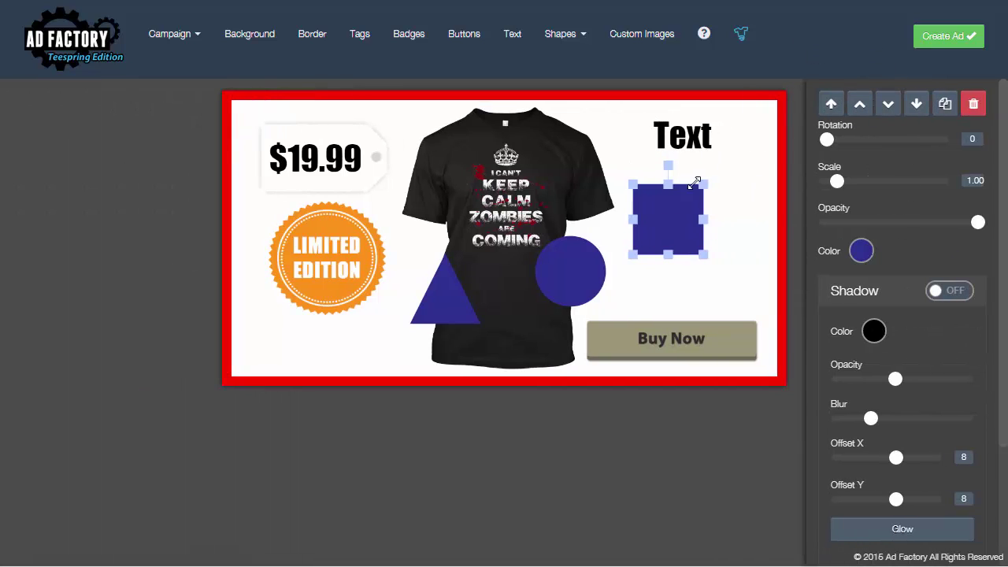
{"action": "mouse_move", "coordinate": [697, 214]}
{"action": "left_mouse_down"}
{"action": "mouse_move", "coordinate": [693, 146]}
{"action": "mouse_move", "coordinate": [420, 130]}
{"action": "mouse_move", "coordinate": [684, 223]}
{"action": "left_mouse_up"}
{"action": "left_click_drag", "start_coordinate": [705, 189], "coordinate": [687, 176]}
{"action": "left_click_drag", "start_coordinate": [651, 216], "coordinate": [655, 215]}
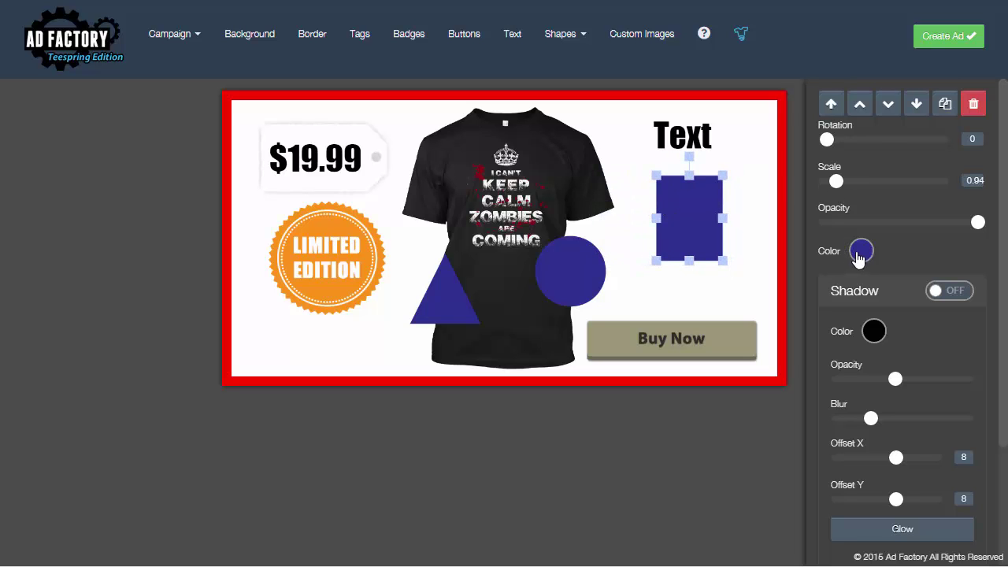
{"action": "scroll", "coordinate": [923, 286], "scroll_direction": "down", "scroll_amount": 2}
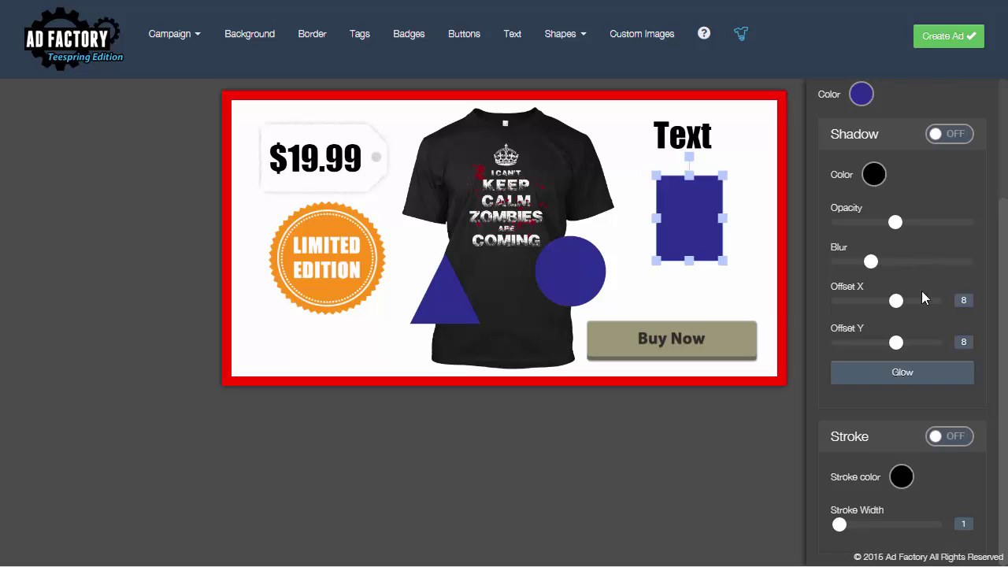
{"action": "scroll", "coordinate": [890, 315], "scroll_direction": "up", "scroll_amount": 2}
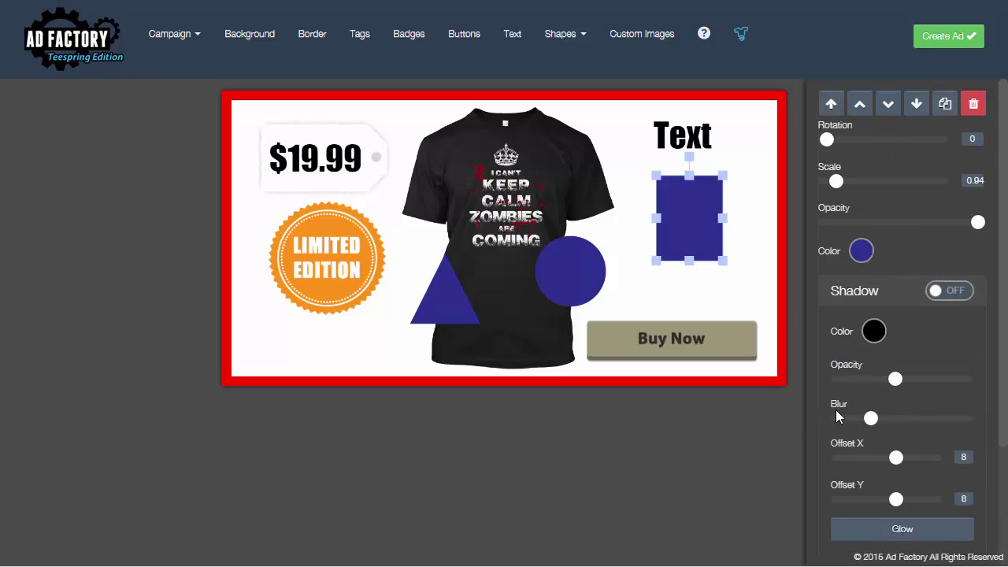
{"action": "scroll", "coordinate": [921, 197], "scroll_direction": "down", "scroll_amount": 2}
{"action": "scroll", "coordinate": [918, 289], "scroll_direction": "up", "scroll_amount": 2}
{"action": "left_click_drag", "start_coordinate": [654, 216], "coordinate": [608, 216]}
{"action": "left_click", "coordinate": [742, 139]}
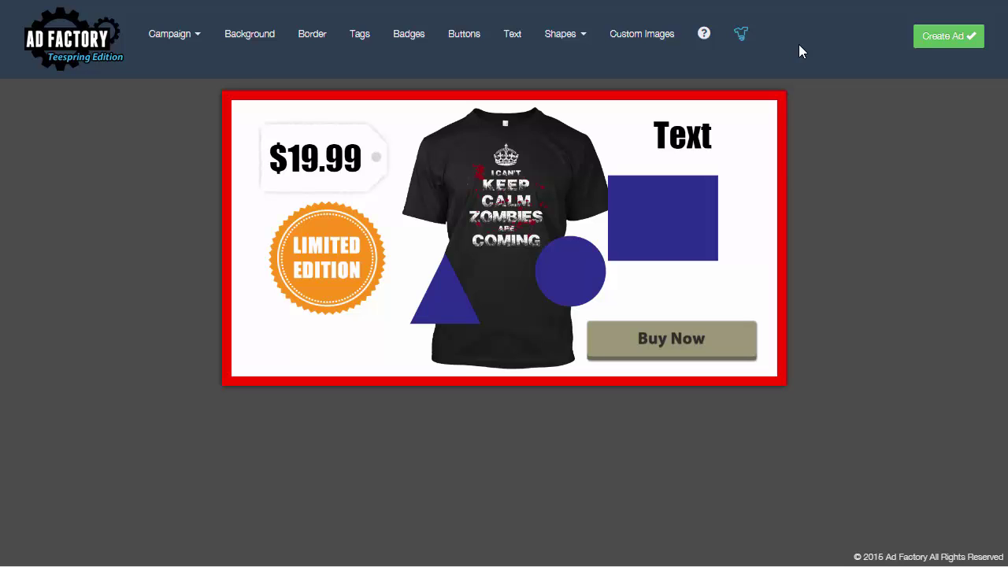
Export the ad as zombiesrcoming1-1433451758265.png and view it in the full downloads list.
{"action": "left_click", "coordinate": [937, 39]}
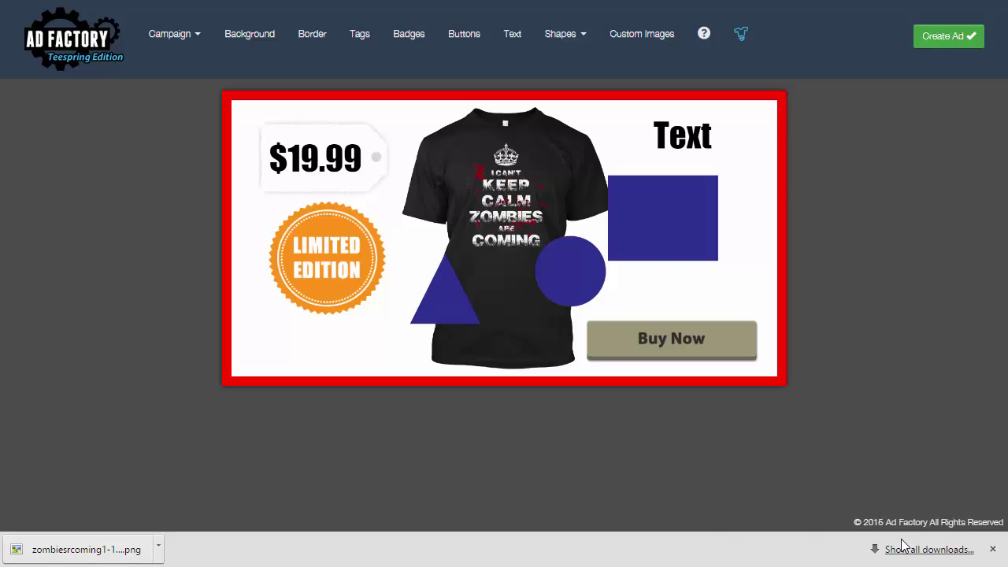
{"action": "left_click", "coordinate": [926, 550]}
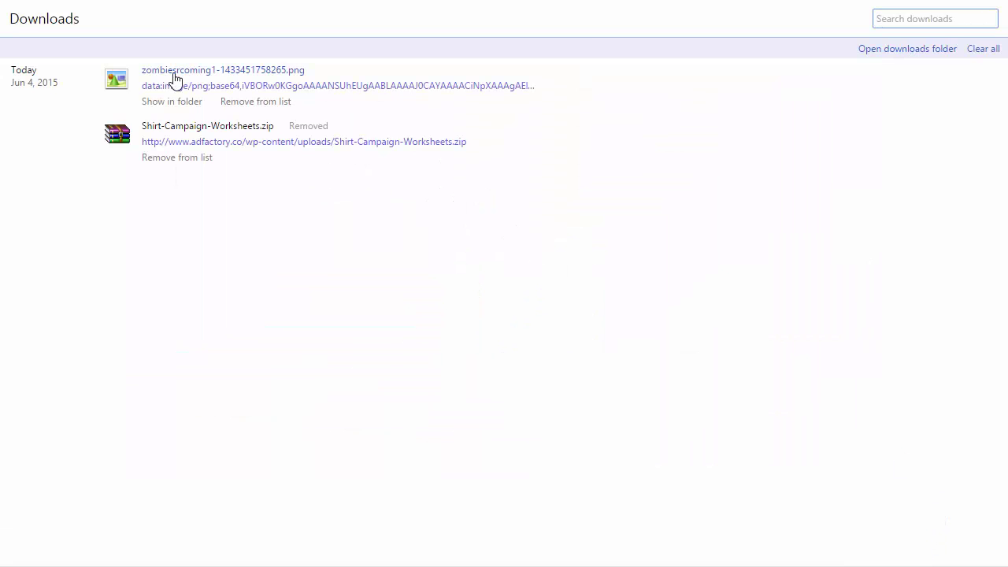
{"action": "left_click", "coordinate": [896, 50]}
{"action": "double_click", "coordinate": [405, 199]}
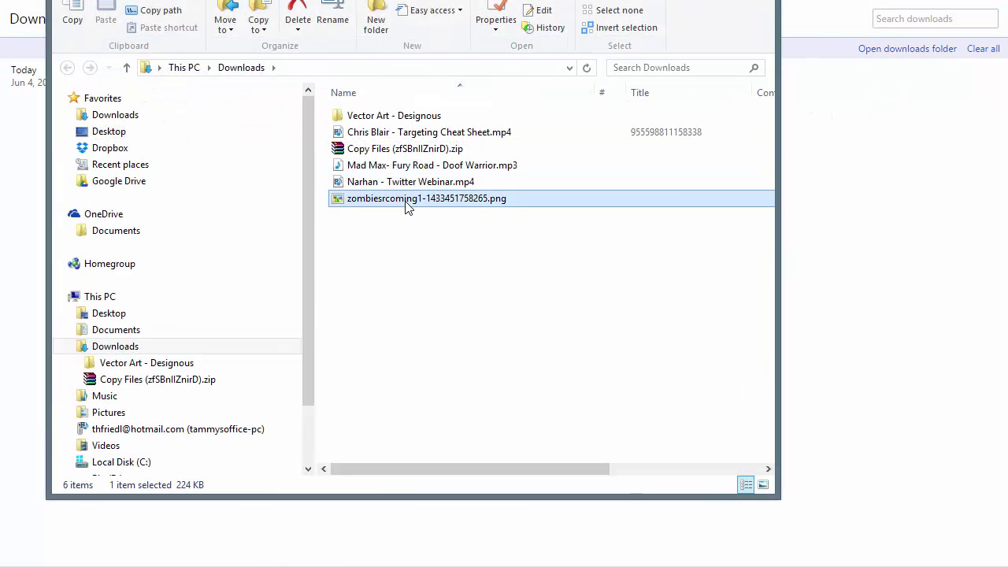